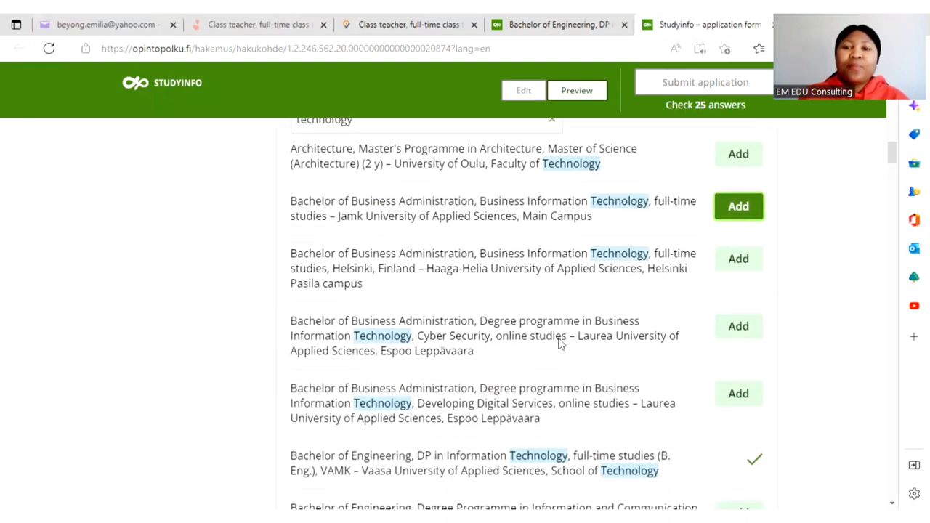
Step: Add the Industrial Information Technology programme at LAB University of Applied Sciences, Lappeenranta Campus, to the application options
{"action": "scroll", "coordinate": [560, 345], "scroll_direction": "down", "scroll_amount": 5}
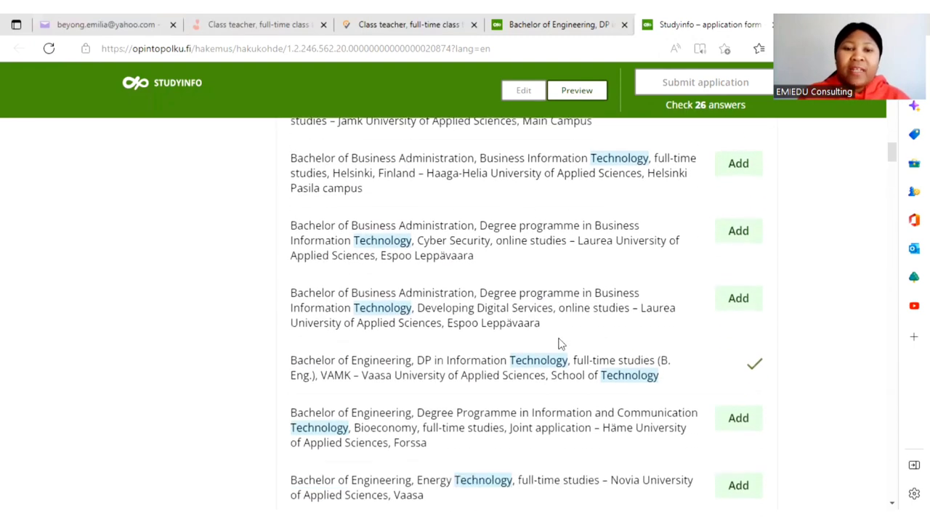
{"action": "scroll", "coordinate": [559, 345], "scroll_direction": "down", "scroll_amount": 1}
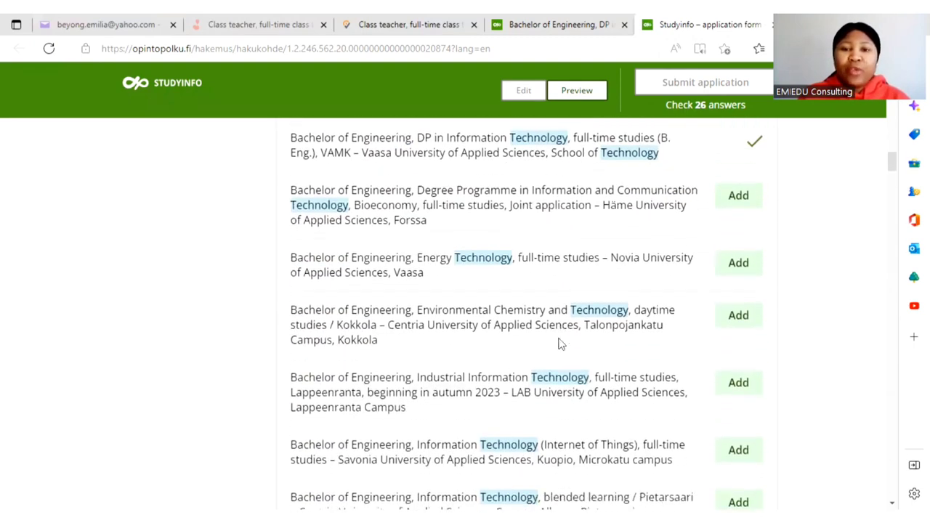
{"action": "scroll", "coordinate": [559, 345], "scroll_direction": "down", "scroll_amount": 3}
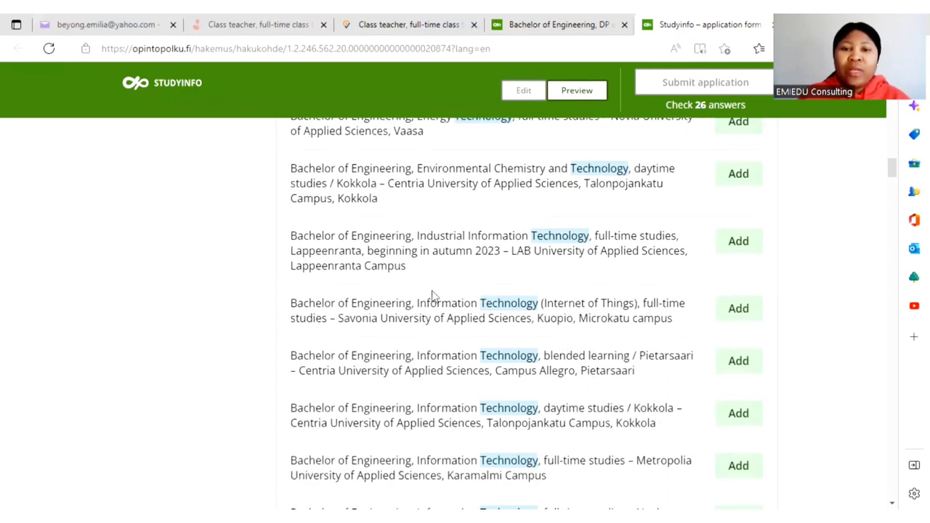
{"action": "left_click", "coordinate": [736, 246]}
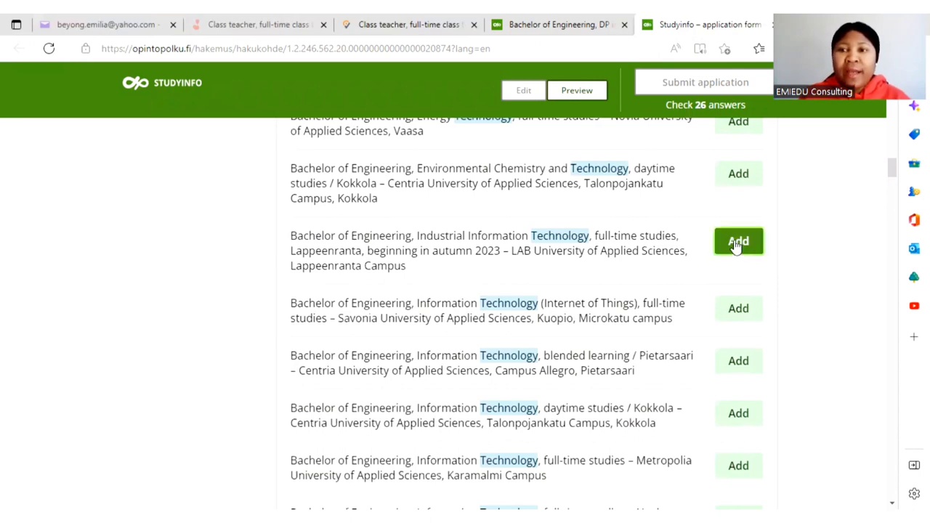
Step: Review the personal details instructions, the personal information fields and the list of selected application options
{"action": "scroll", "coordinate": [557, 301], "scroll_direction": "up", "scroll_amount": 4}
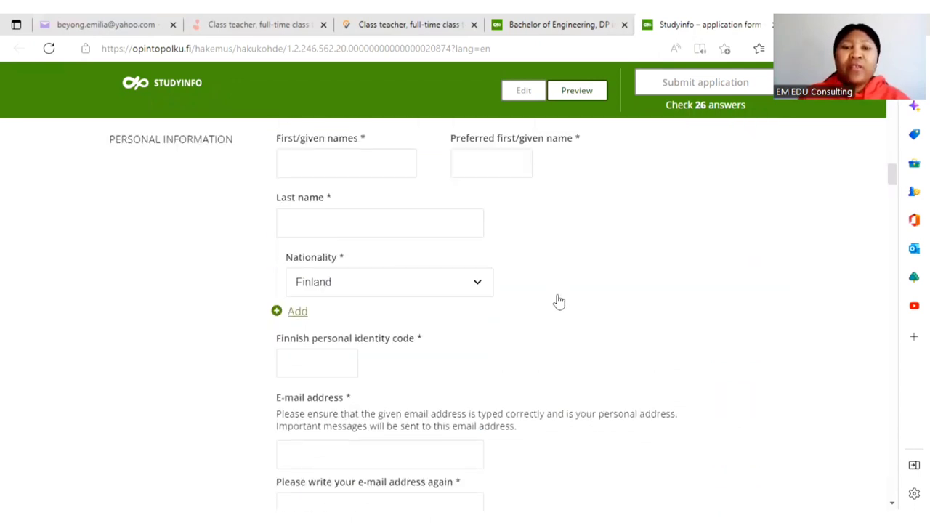
{"action": "scroll", "coordinate": [557, 301], "scroll_direction": "down", "scroll_amount": 1}
{"action": "scroll", "coordinate": [557, 301], "scroll_direction": "up", "scroll_amount": 3}
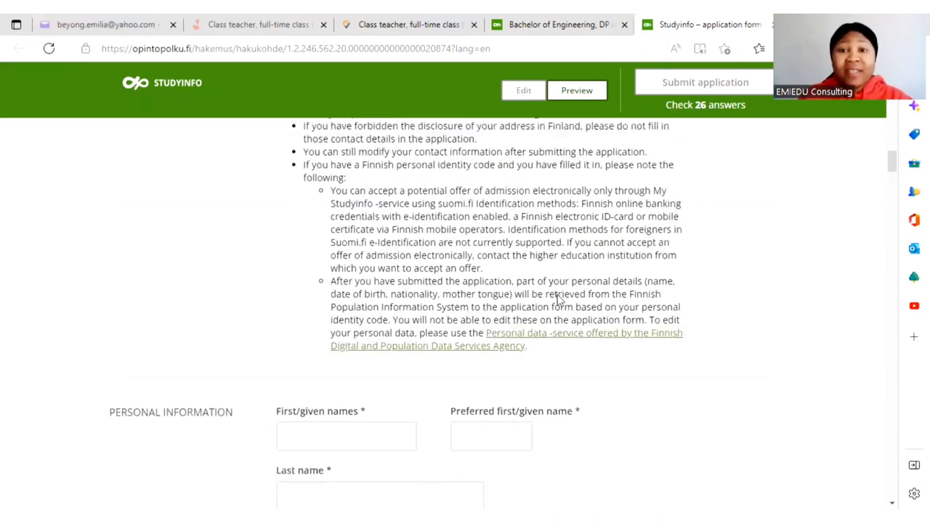
{"action": "scroll", "coordinate": [558, 294], "scroll_direction": "down", "scroll_amount": 9}
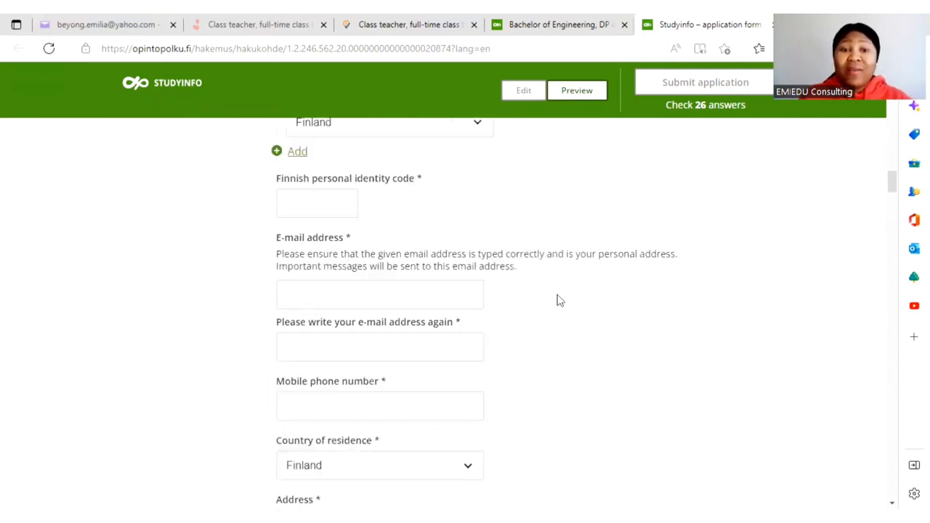
{"action": "scroll", "coordinate": [560, 300], "scroll_direction": "down", "scroll_amount": 4}
{"action": "scroll", "coordinate": [558, 295], "scroll_direction": "up", "scroll_amount": 15}
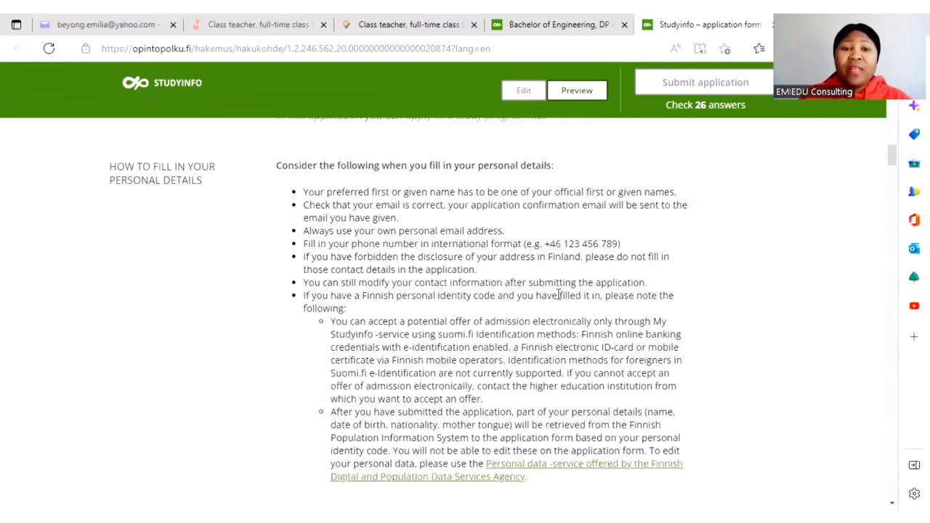
{"action": "scroll", "coordinate": [558, 294], "scroll_direction": "up", "scroll_amount": 3}
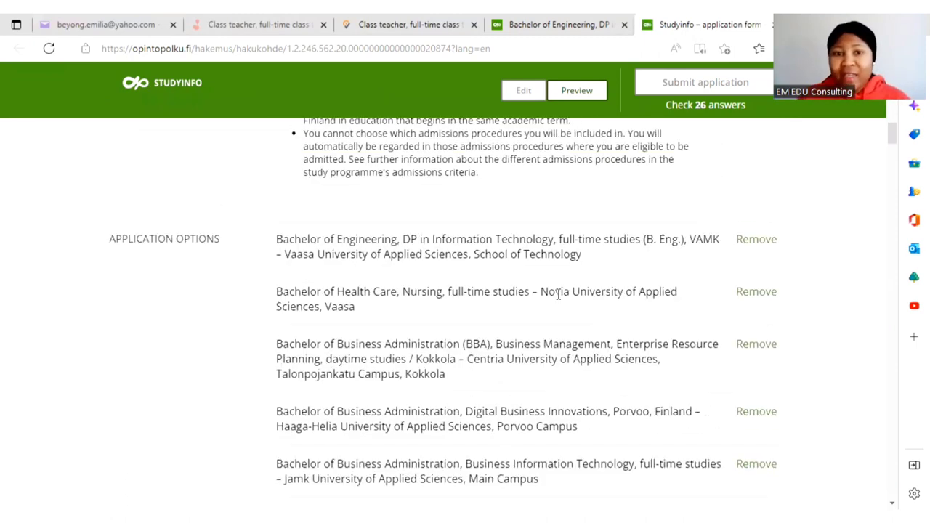
{"action": "scroll", "coordinate": [559, 294], "scroll_direction": "down", "scroll_amount": 1}
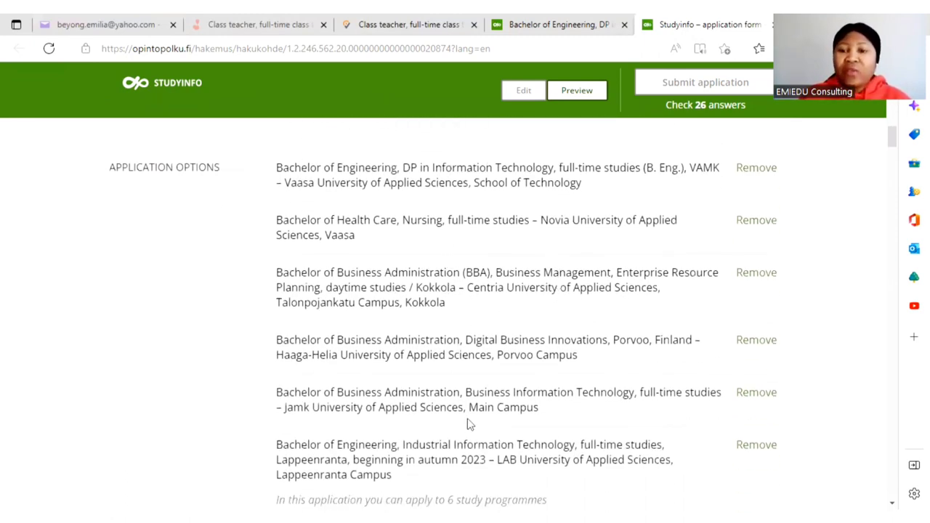
Step: Remove the Business Management, Enterprise Resource Planning programme at Centria University of Applied Sciences from the application options
{"action": "scroll", "coordinate": [468, 425], "scroll_direction": "down", "scroll_amount": 1}
{"action": "scroll", "coordinate": [468, 423], "scroll_direction": "up", "scroll_amount": 1}
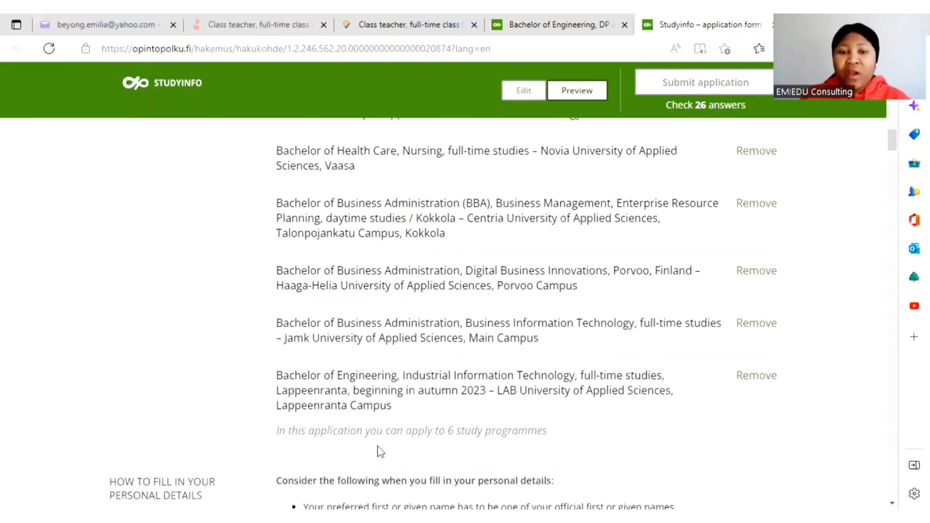
{"action": "scroll", "coordinate": [265, 370], "scroll_direction": "up", "scroll_amount": 1}
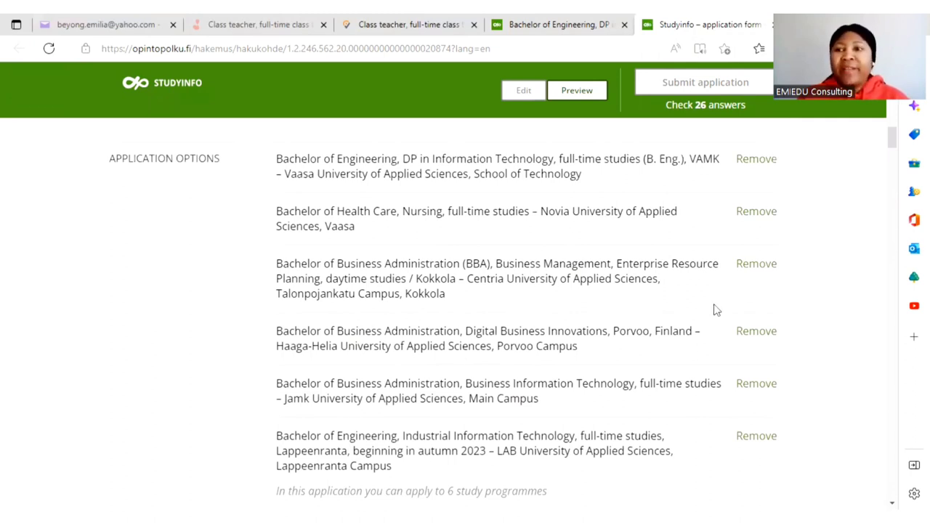
{"action": "left_click", "coordinate": [763, 272]}
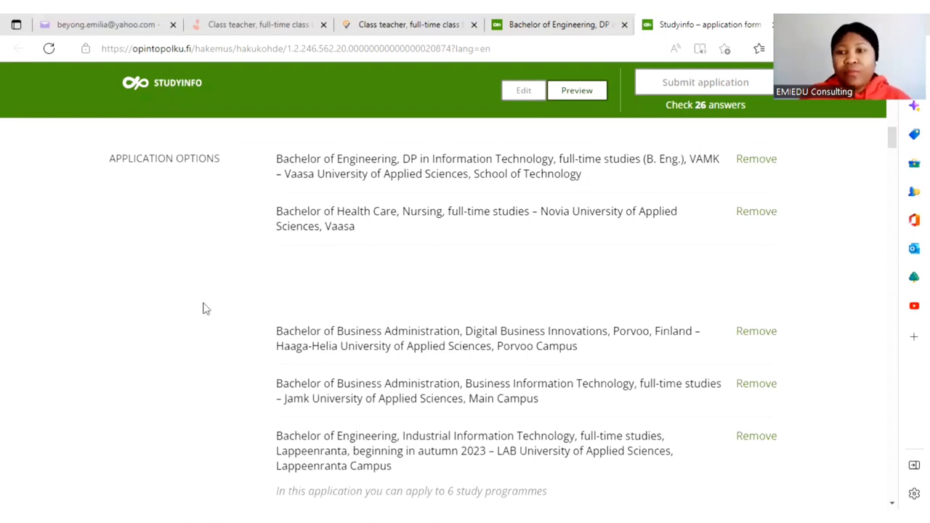
Step: Set the nationality in the personal information section to Cameroon
{"action": "scroll", "coordinate": [349, 311], "scroll_direction": "down", "scroll_amount": 2}
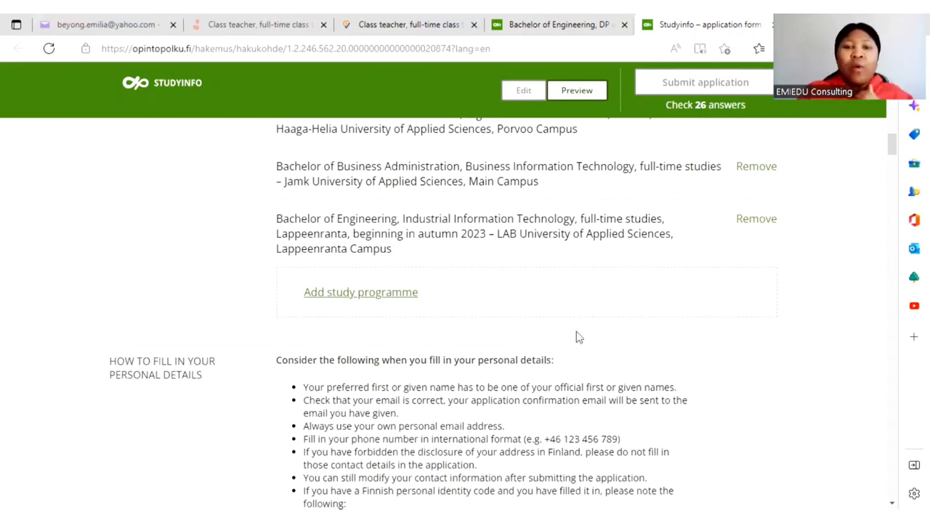
{"action": "scroll", "coordinate": [575, 337], "scroll_direction": "down", "scroll_amount": 2}
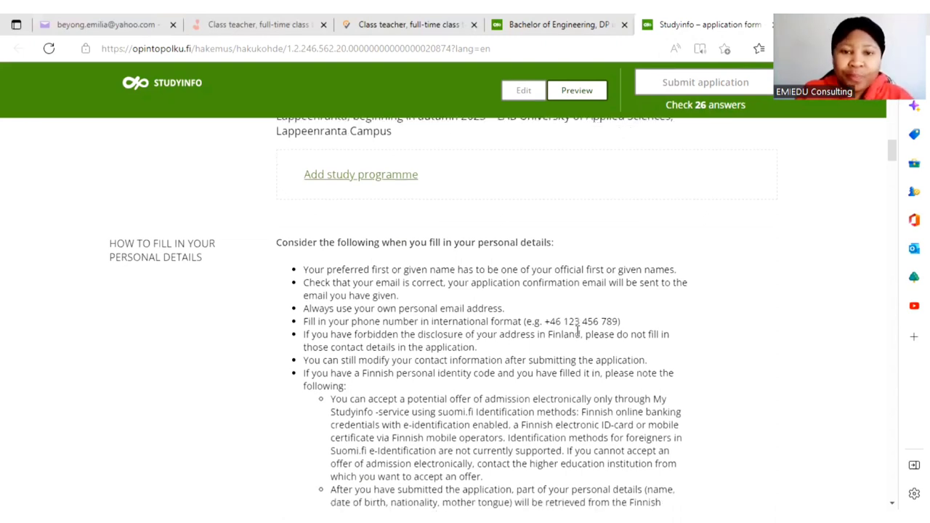
{"action": "scroll", "coordinate": [578, 334], "scroll_direction": "down", "scroll_amount": 5}
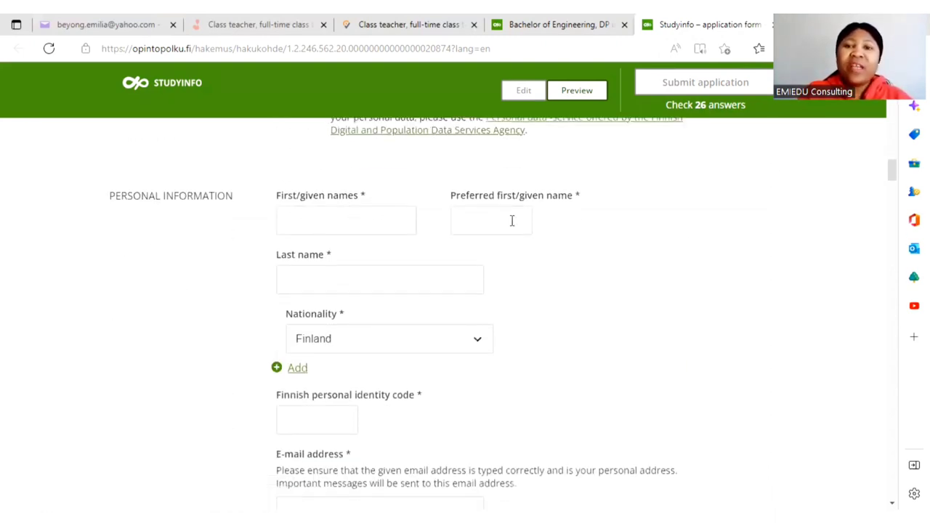
{"action": "scroll", "coordinate": [341, 255], "scroll_direction": "down", "scroll_amount": 1}
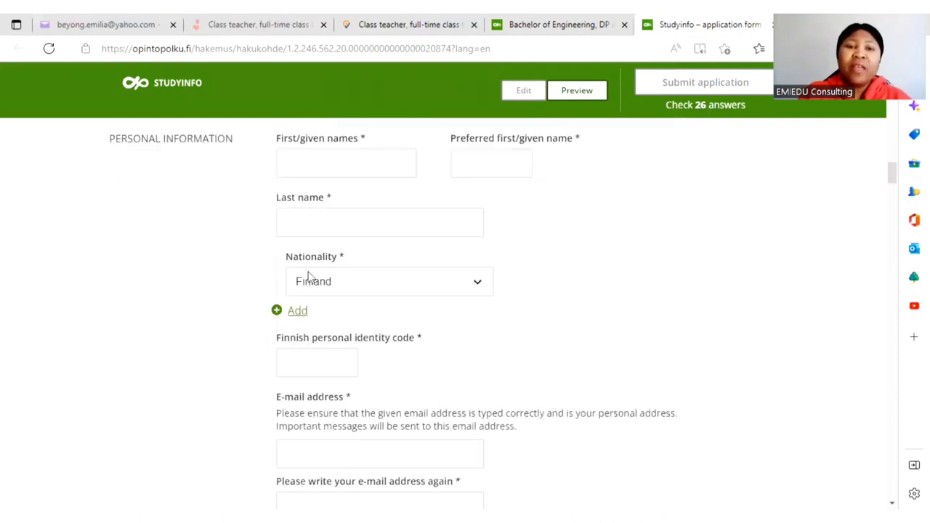
{"action": "left_click", "coordinate": [477, 284]}
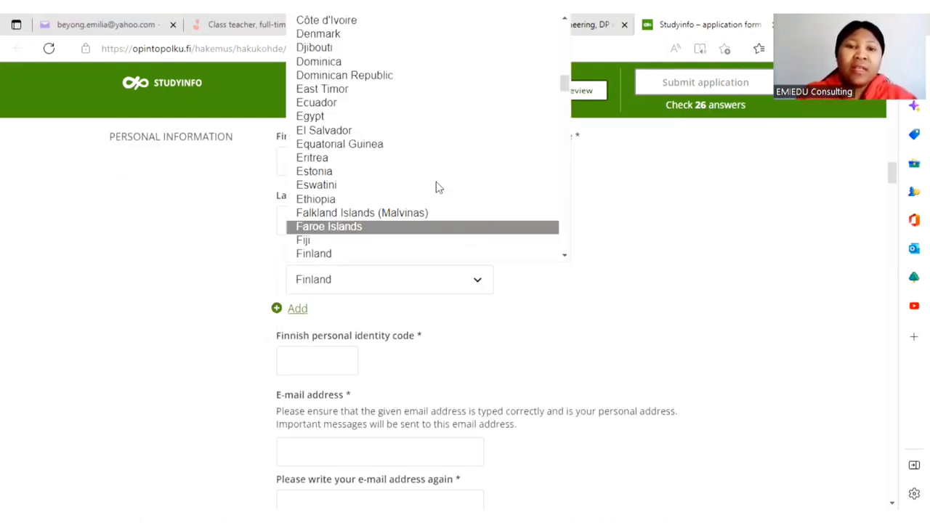
{"action": "scroll", "coordinate": [438, 187], "scroll_direction": "down", "scroll_amount": 3}
{"action": "scroll", "coordinate": [438, 187], "scroll_direction": "down", "scroll_amount": 3}
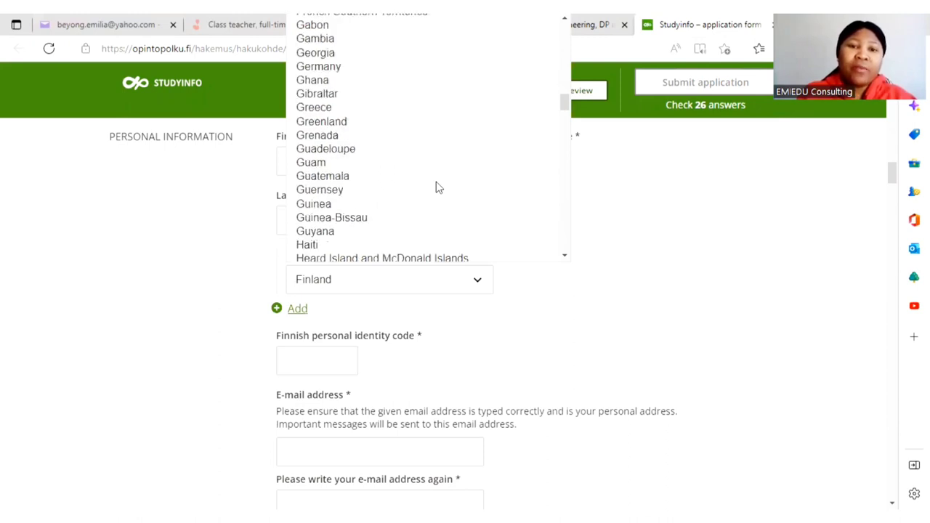
{"action": "scroll", "coordinate": [438, 187], "scroll_direction": "down", "scroll_amount": 3}
{"action": "scroll", "coordinate": [438, 187], "scroll_direction": "up", "scroll_amount": 6}
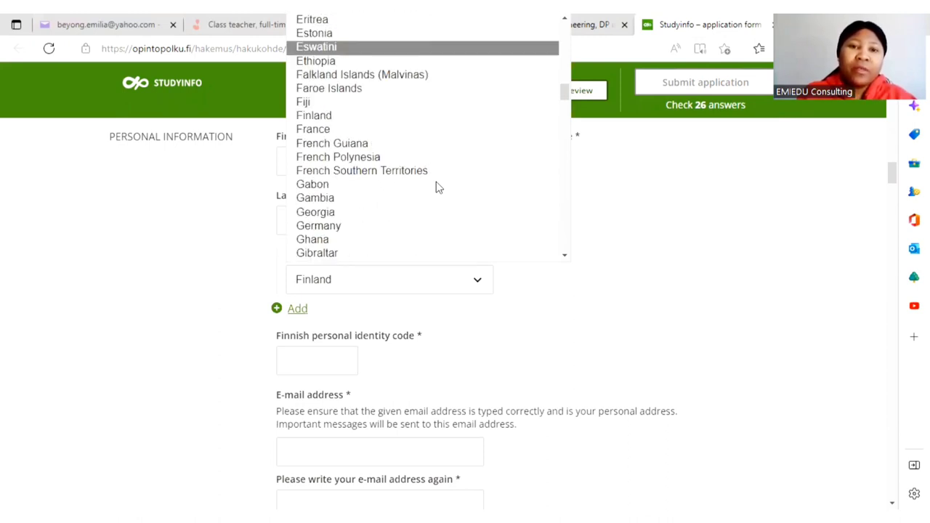
{"action": "scroll", "coordinate": [438, 187], "scroll_direction": "up", "scroll_amount": 15}
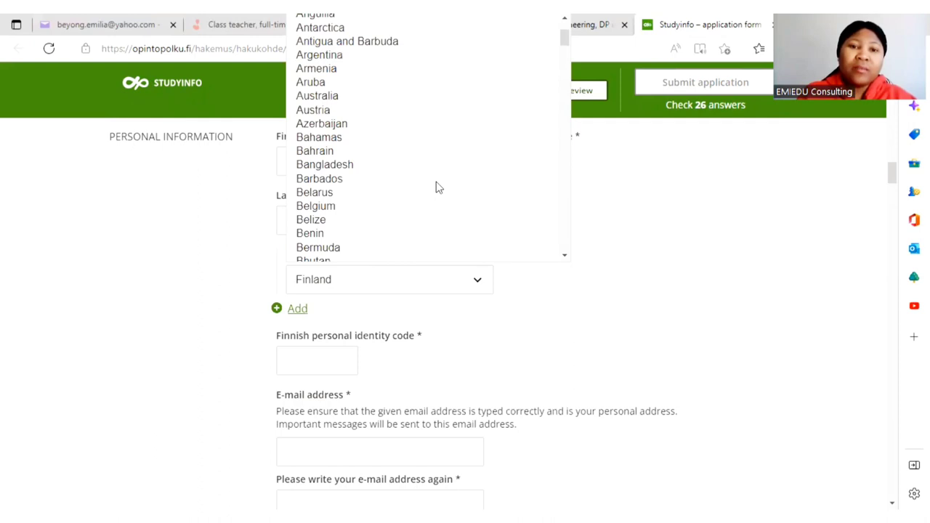
{"action": "scroll", "coordinate": [438, 188], "scroll_direction": "down", "scroll_amount": 4}
{"action": "scroll", "coordinate": [364, 156], "scroll_direction": "down", "scroll_amount": 1}
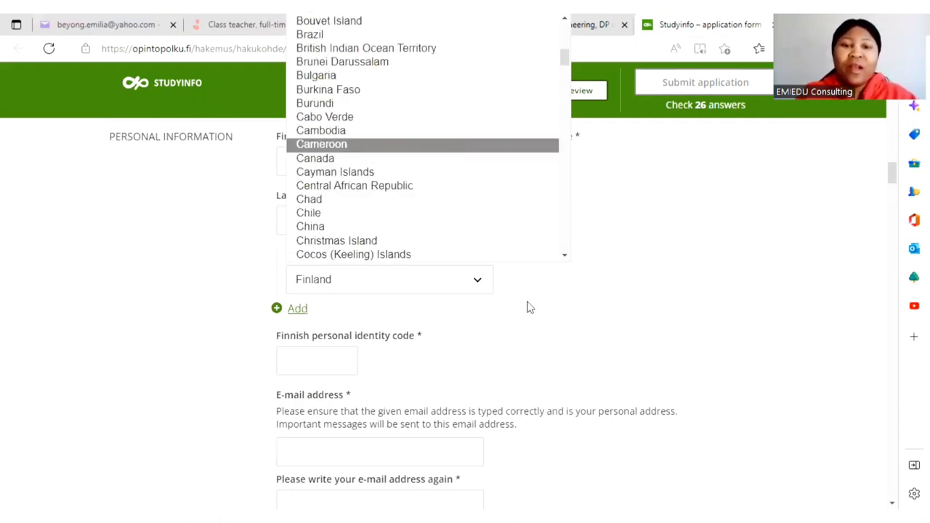
{"action": "key", "text": "Return"}
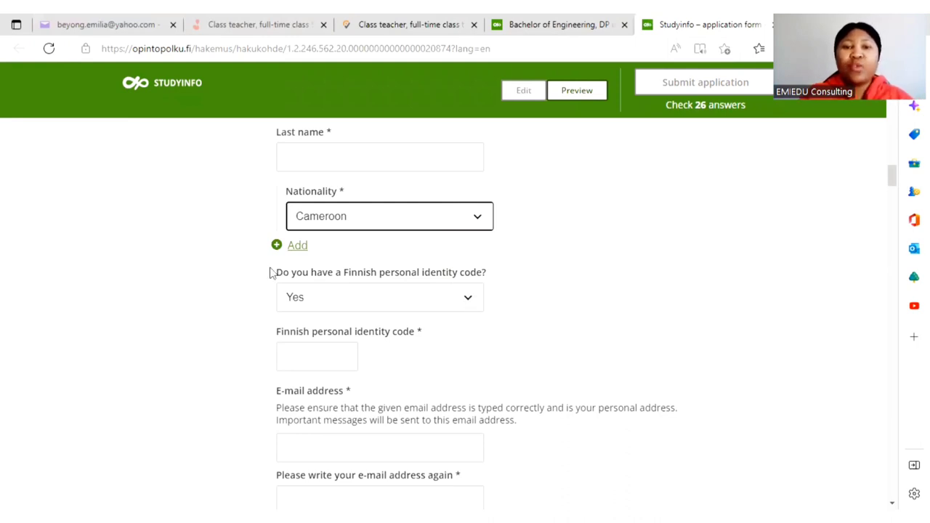
Step: Answer No to the question about having a Finnish personal identity code
{"action": "left_click_drag", "start_coordinate": [270, 271], "coordinate": [414, 272]}
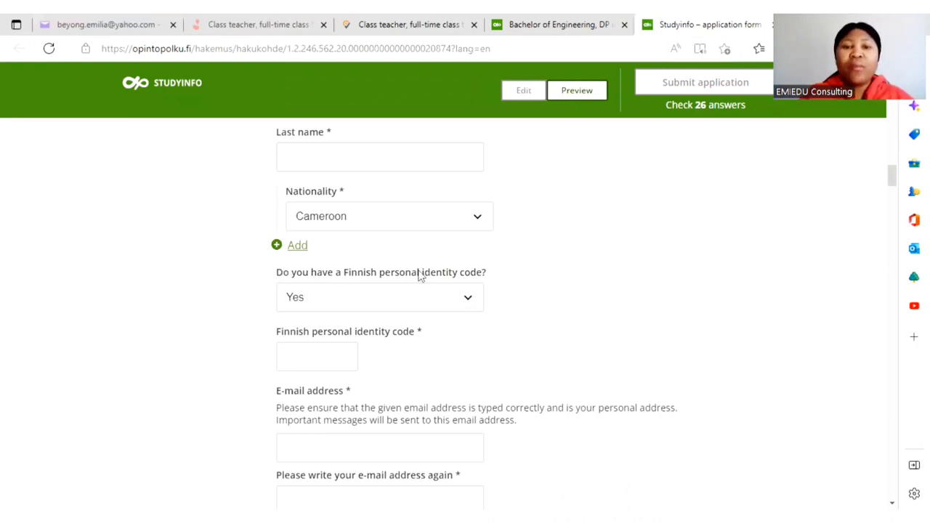
{"action": "left_click_drag", "start_coordinate": [529, 292], "coordinate": [529, 293]}
{"action": "left_click", "coordinate": [529, 293]}
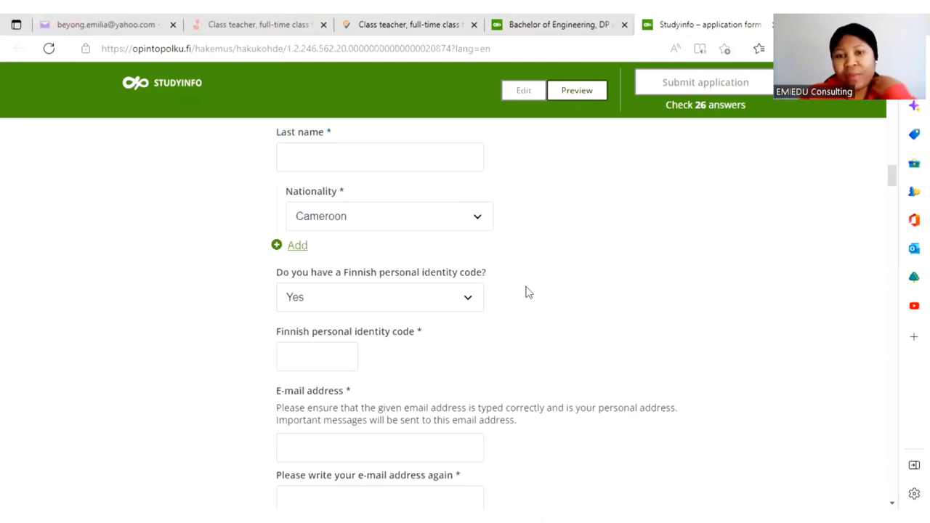
{"action": "left_click", "coordinate": [467, 299]}
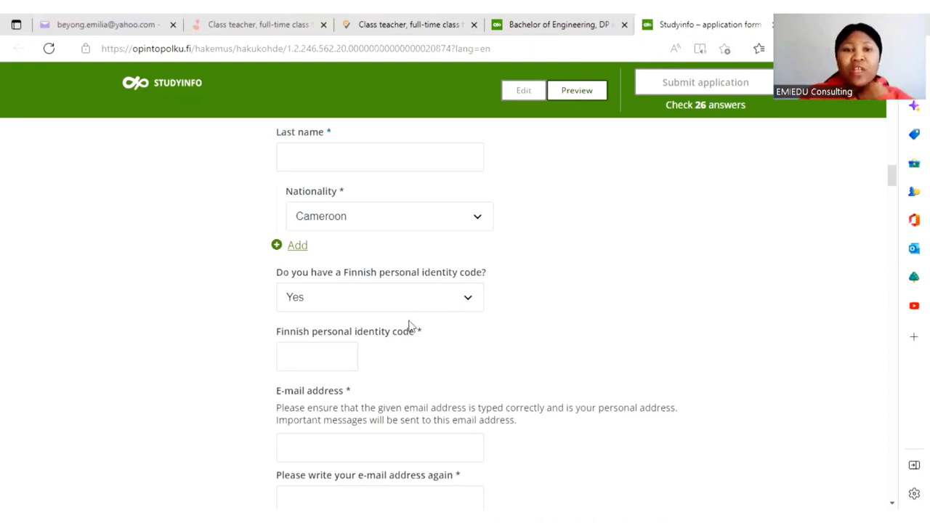
{"action": "left_click", "coordinate": [383, 336]}
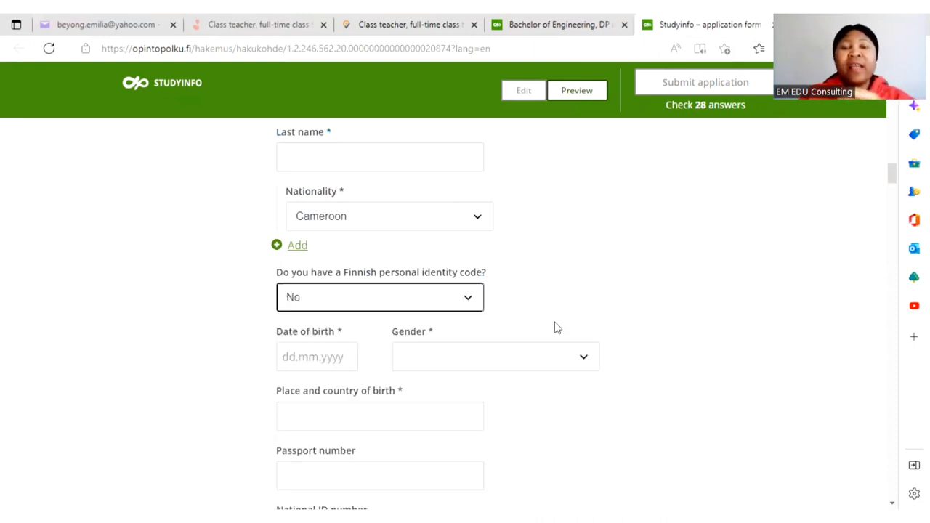
Step: Change the nationality in the personal information section to Finland
{"action": "left_click", "coordinate": [478, 222]}
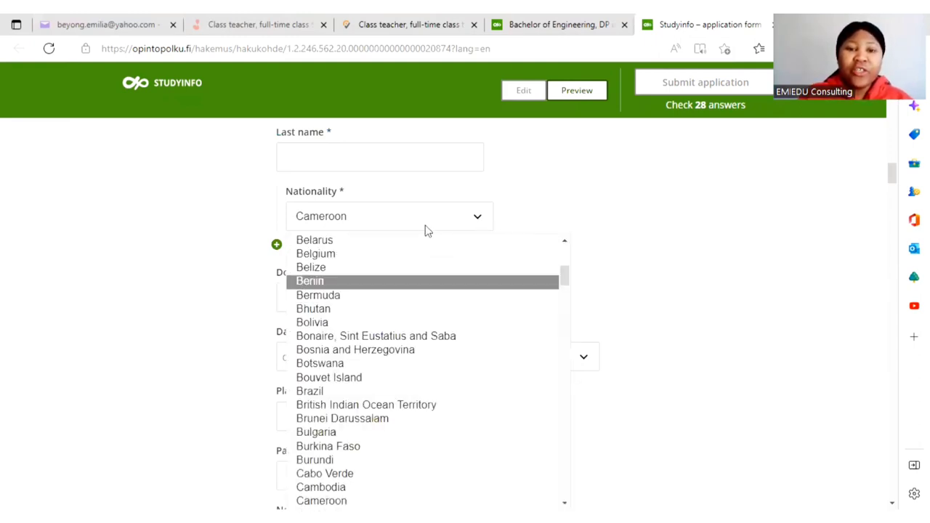
{"action": "scroll", "coordinate": [434, 316], "scroll_direction": "up", "scroll_amount": 1}
{"action": "scroll", "coordinate": [434, 316], "scroll_direction": "up", "scroll_amount": 3}
{"action": "scroll", "coordinate": [434, 316], "scroll_direction": "down", "scroll_amount": 10}
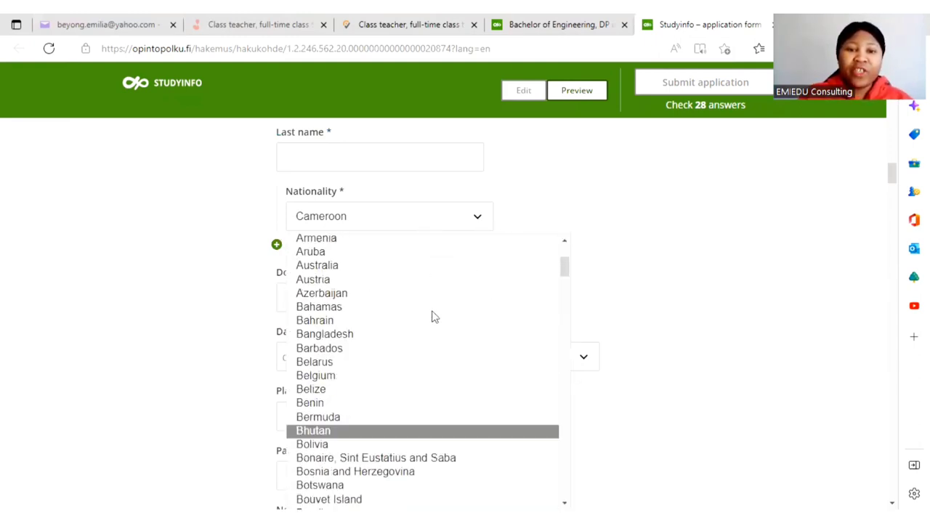
{"action": "scroll", "coordinate": [434, 316], "scroll_direction": "down", "scroll_amount": 5}
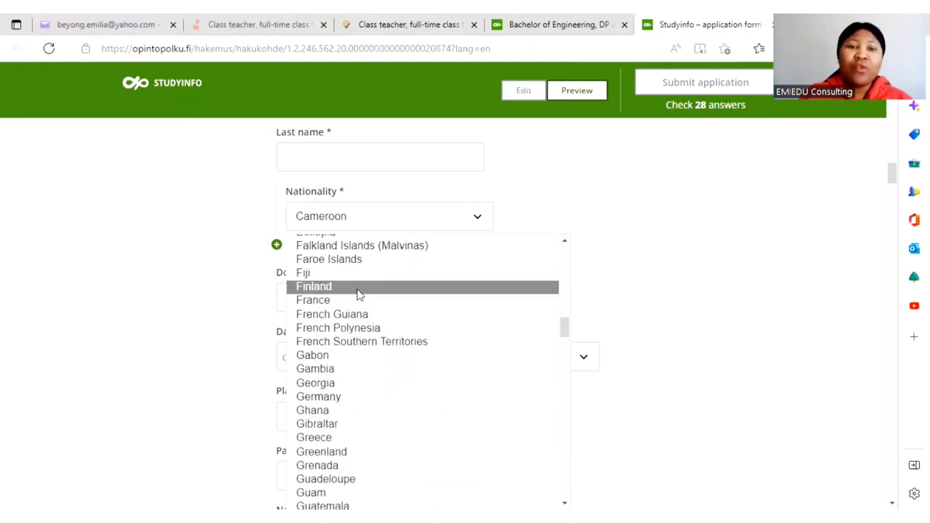
{"action": "left_click", "coordinate": [357, 293]}
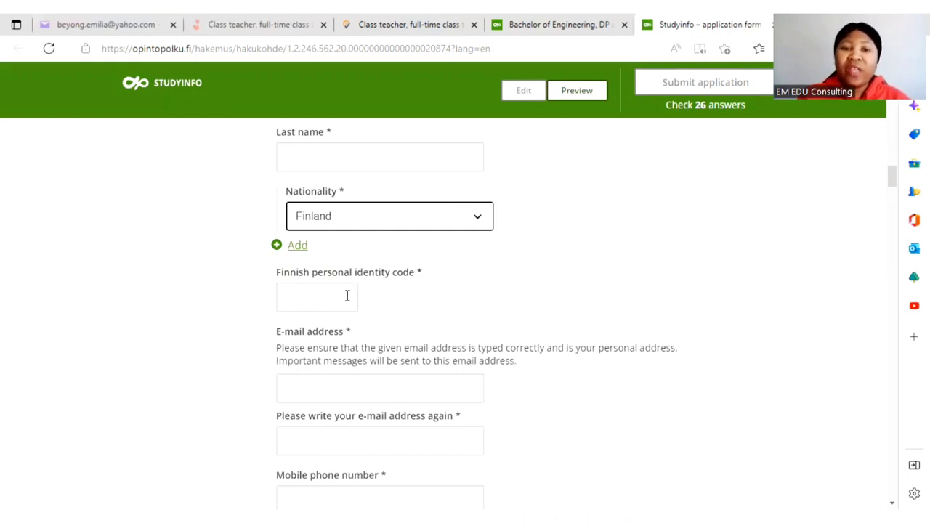
Step: Change the nationality in the personal information section to Gabon
{"action": "left_click", "coordinate": [478, 220]}
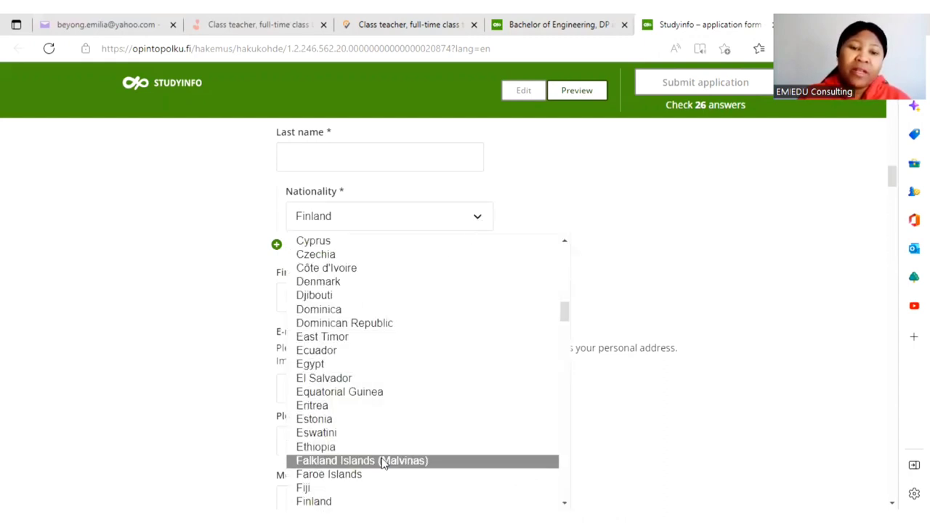
{"action": "scroll", "coordinate": [381, 458], "scroll_direction": "down", "scroll_amount": 5}
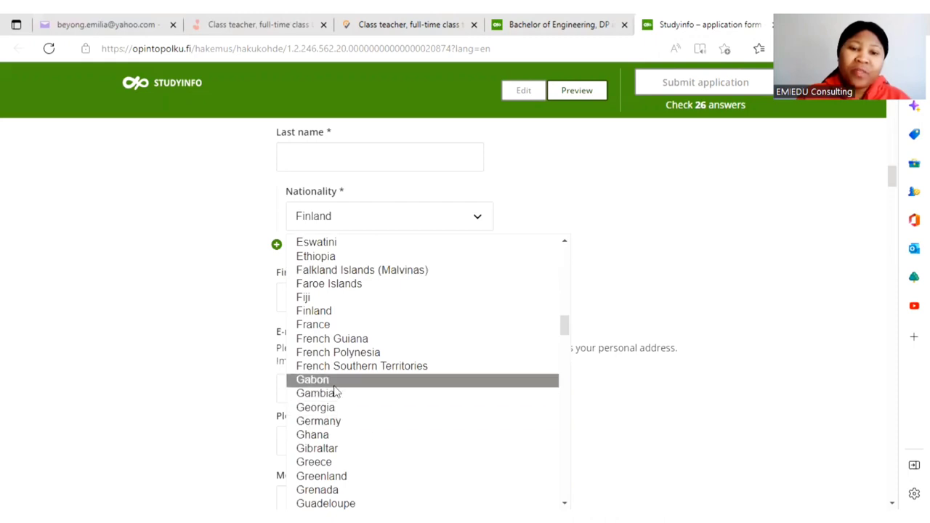
{"action": "left_click", "coordinate": [334, 385]}
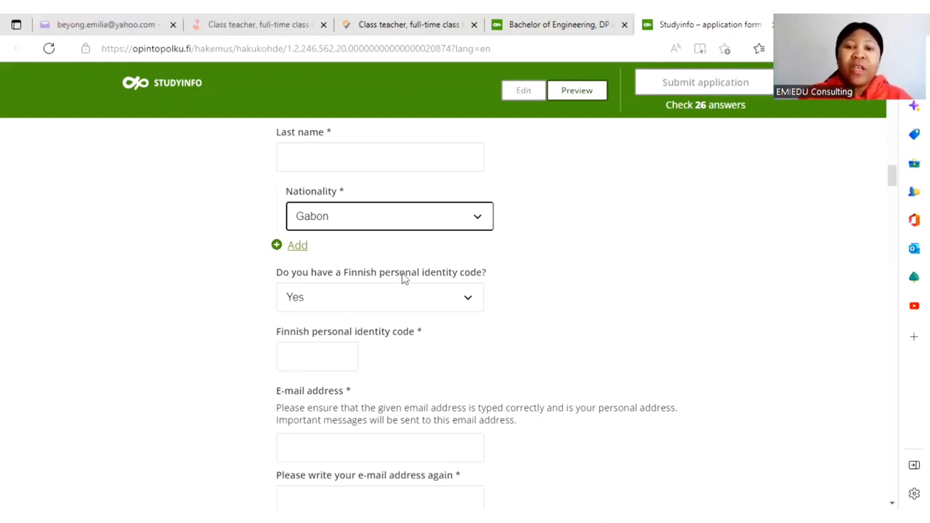
Step: Answer No to the question about having a Finnish personal identity code for the Gabonese applicant
{"action": "left_click", "coordinate": [468, 298]}
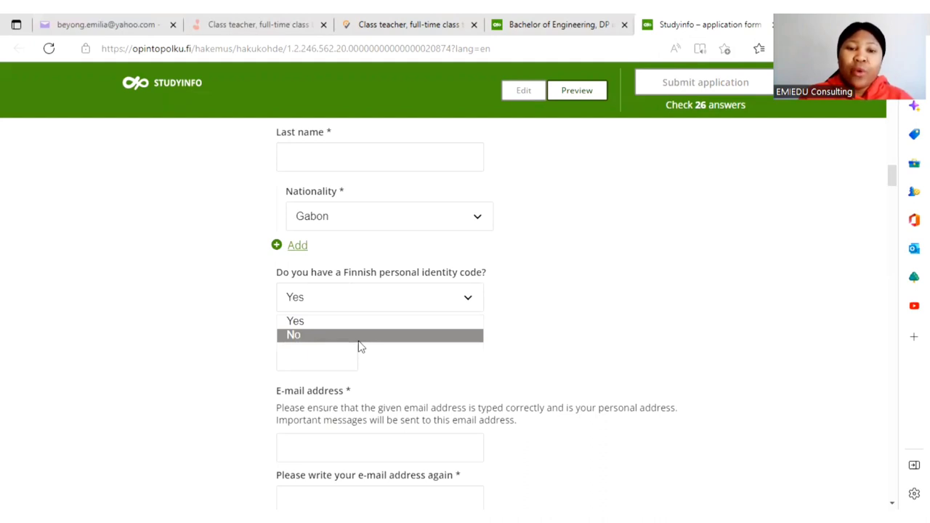
{"action": "left_click", "coordinate": [358, 336]}
{"action": "scroll", "coordinate": [542, 334], "scroll_direction": "down", "scroll_amount": 1}
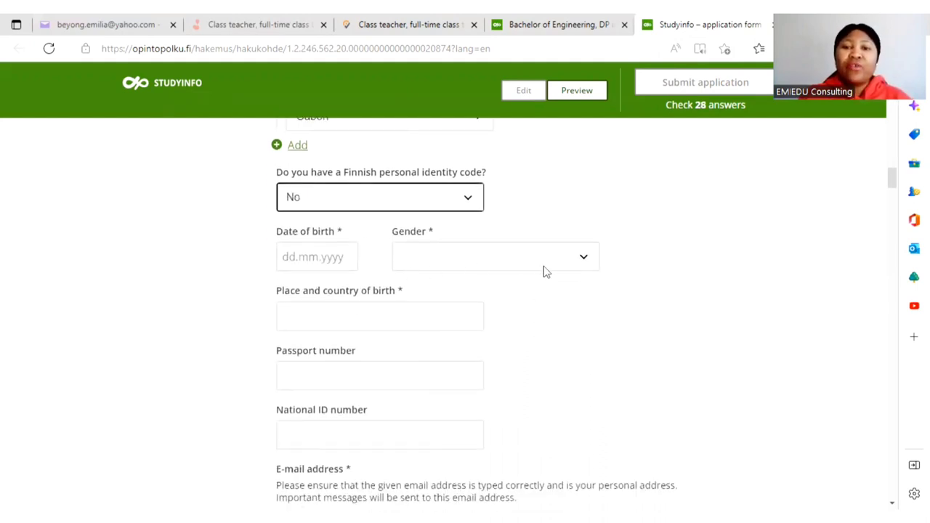
Step: Review the gender options and the birth, passport, national ID, e-mail, phone and residence fields in the personal information section
{"action": "left_click", "coordinate": [586, 262]}
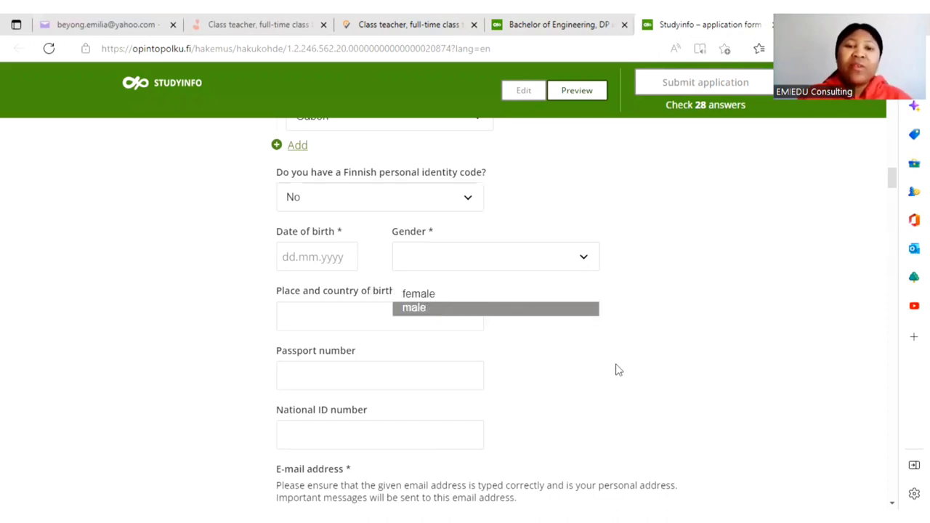
{"action": "left_click", "coordinate": [311, 347]}
{"action": "scroll", "coordinate": [338, 325], "scroll_direction": "down", "scroll_amount": 1}
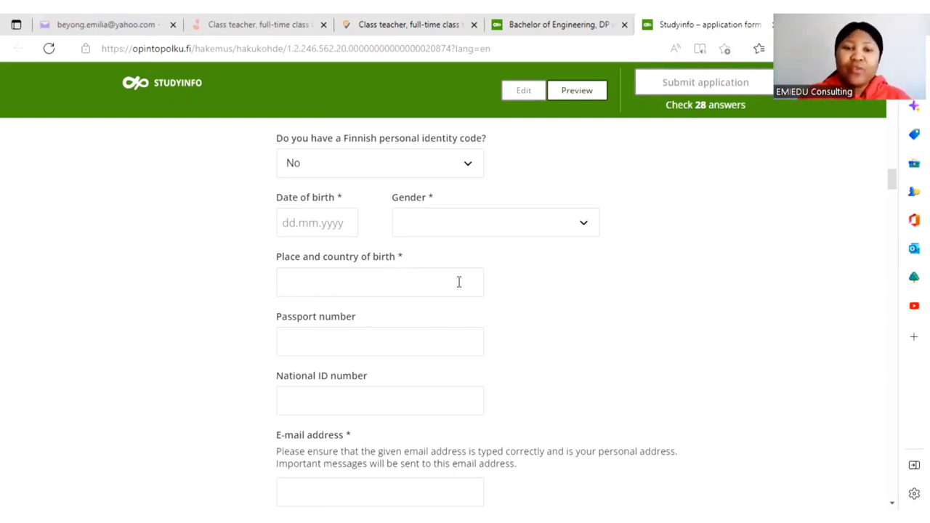
{"action": "scroll", "coordinate": [356, 346], "scroll_direction": "down", "scroll_amount": 2}
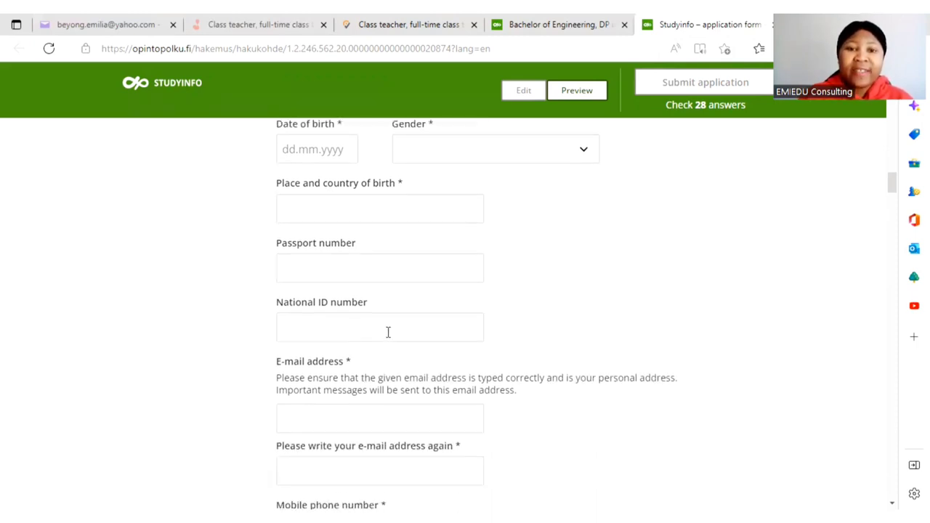
{"action": "scroll", "coordinate": [388, 332], "scroll_direction": "down", "scroll_amount": 3}
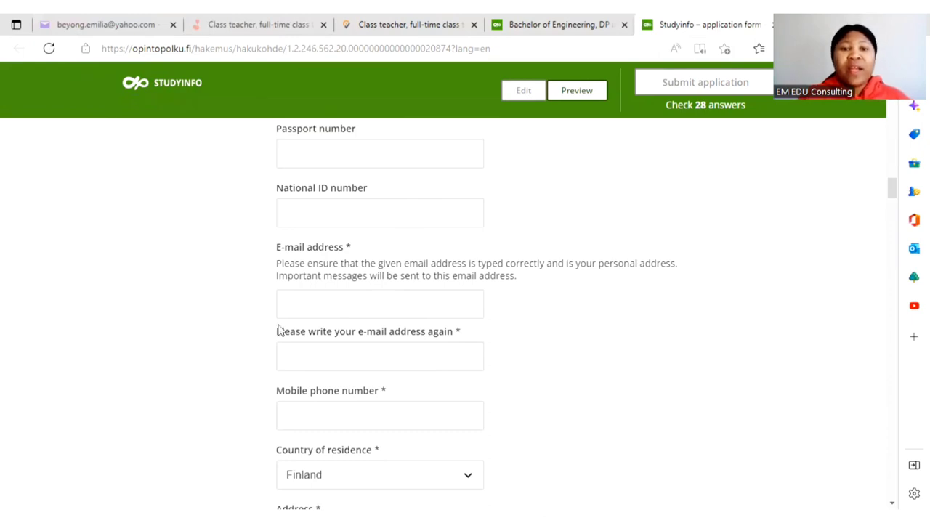
{"action": "left_click_drag", "start_coordinate": [269, 264], "coordinate": [570, 352]}
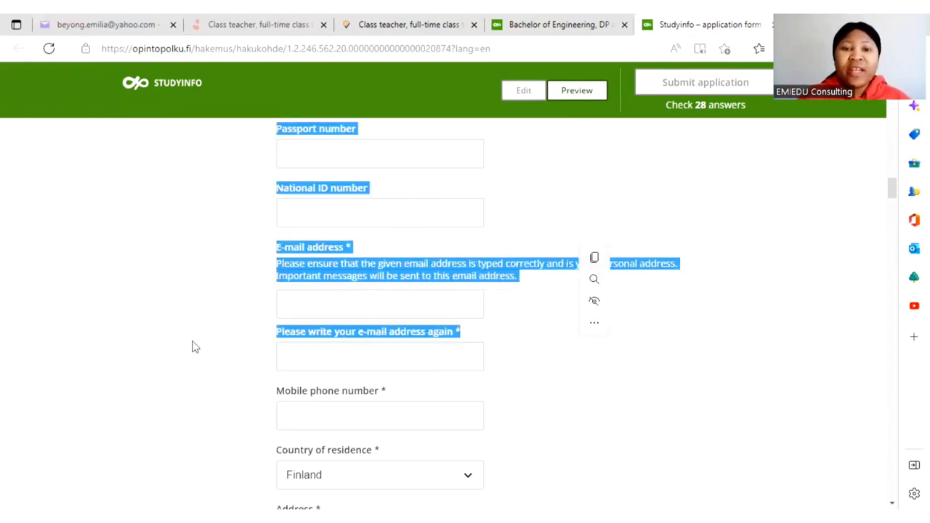
{"action": "left_click", "coordinate": [88, 349]}
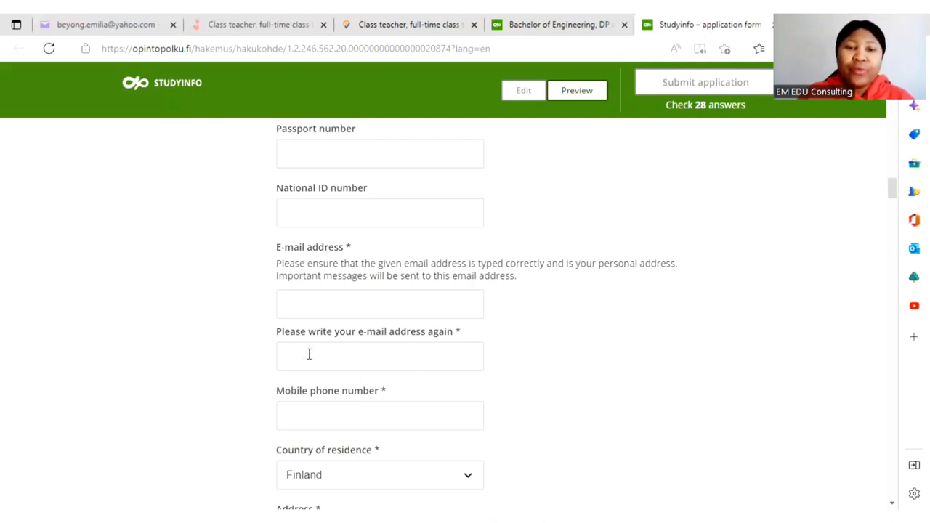
{"action": "scroll", "coordinate": [600, 407], "scroll_direction": "down", "scroll_amount": 1}
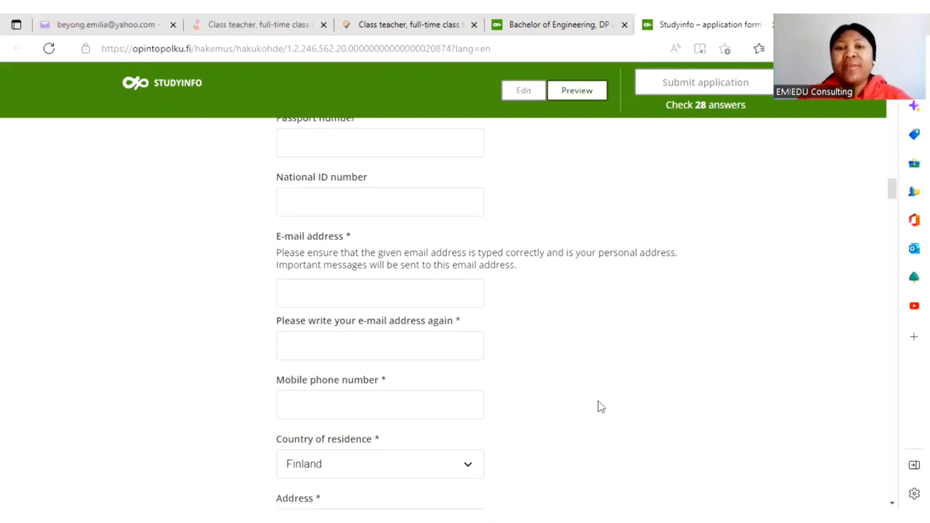
{"action": "scroll", "coordinate": [600, 407], "scroll_direction": "down", "scroll_amount": 1}
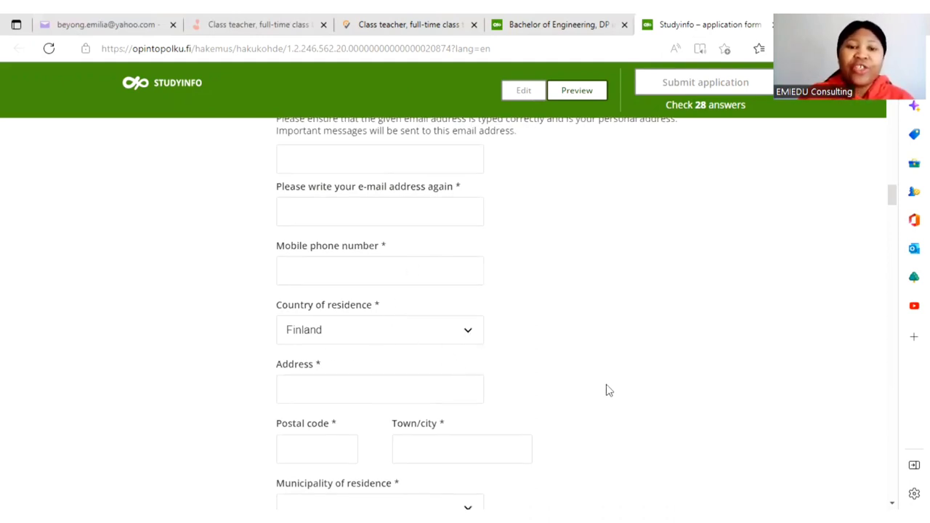
{"action": "scroll", "coordinate": [608, 388], "scroll_direction": "down", "scroll_amount": 1}
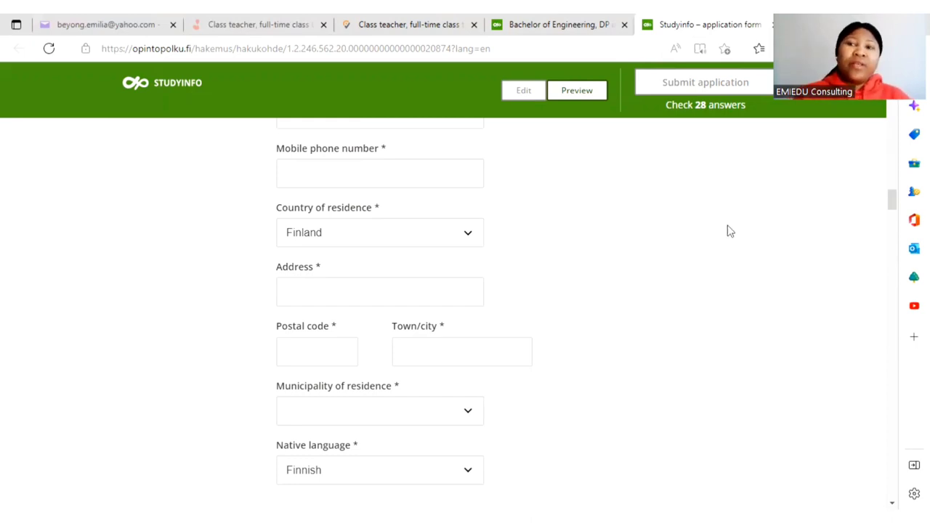
Step: Set the native language in the personal information section to English
{"action": "scroll", "coordinate": [630, 370], "scroll_direction": "down", "scroll_amount": 2}
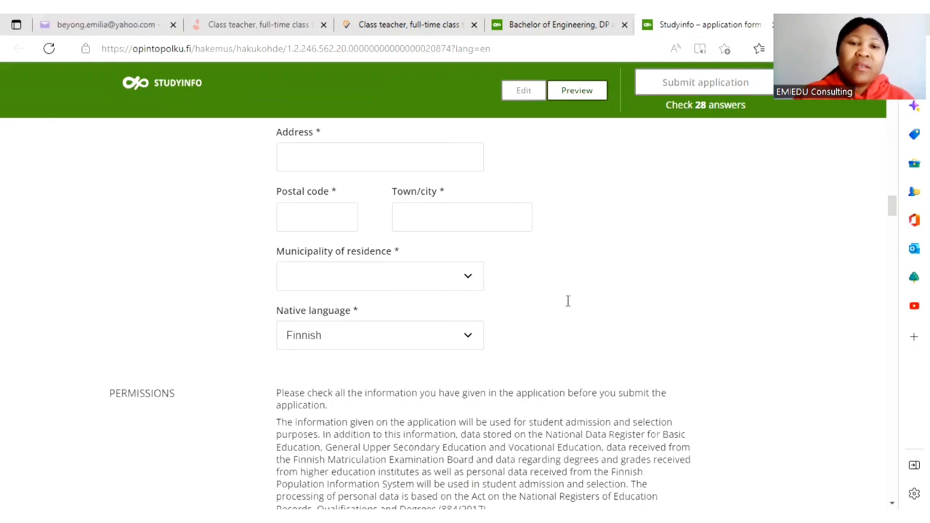
{"action": "scroll", "coordinate": [568, 301], "scroll_direction": "down", "scroll_amount": 2}
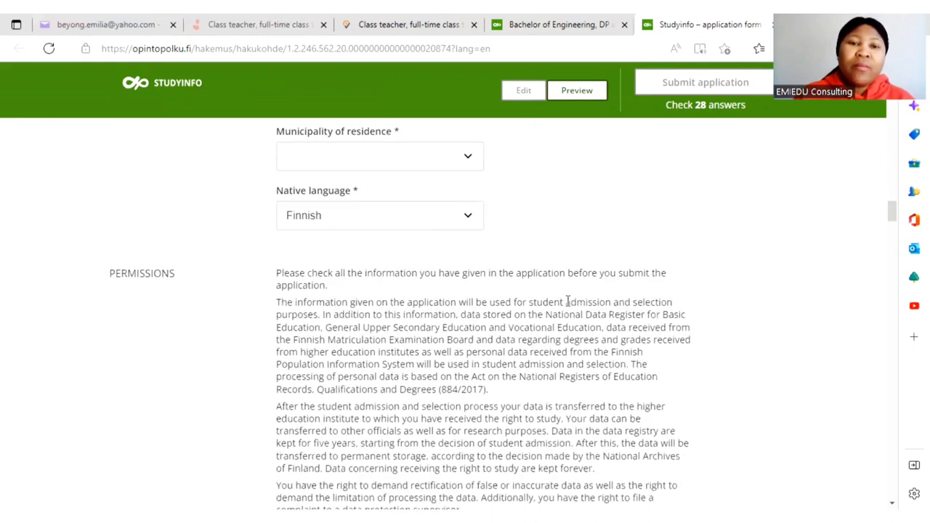
{"action": "left_click", "coordinate": [468, 218]}
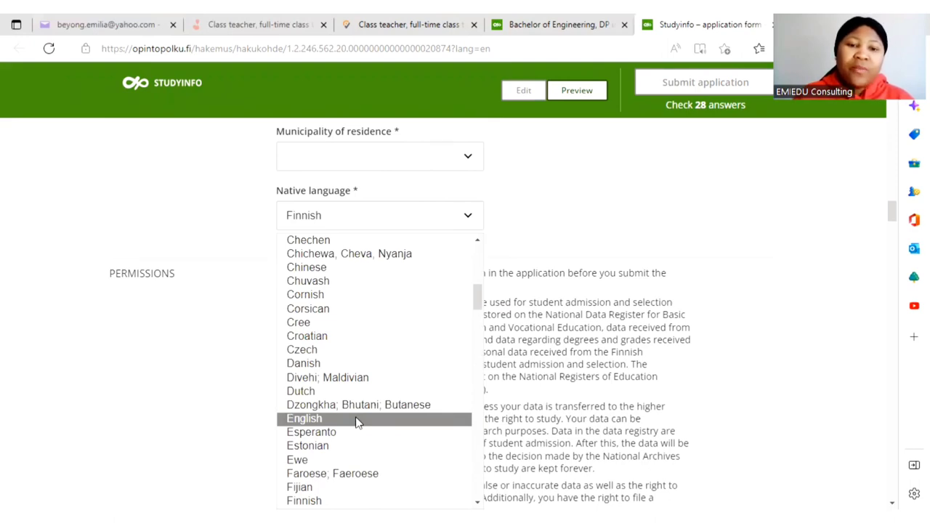
{"action": "key", "text": "Return"}
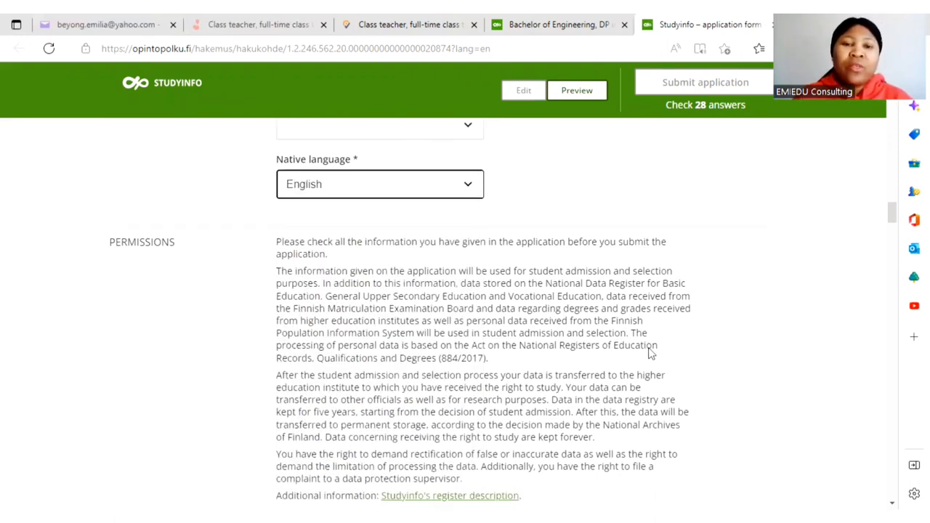
Step: Look through the consent questions in the permissions section and set the contact language to English
{"action": "scroll", "coordinate": [650, 351], "scroll_direction": "down", "scroll_amount": 3}
{"action": "scroll", "coordinate": [649, 348], "scroll_direction": "down", "scroll_amount": 3}
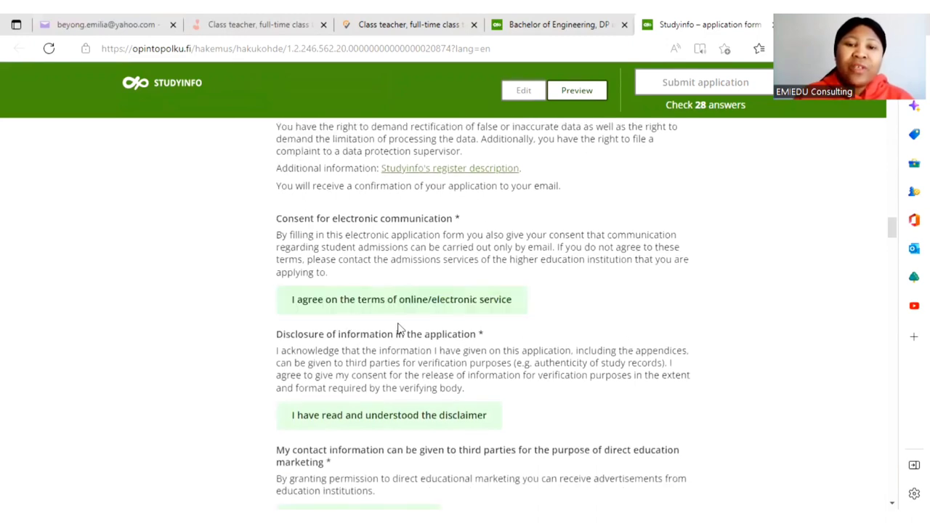
{"action": "scroll", "coordinate": [741, 322], "scroll_direction": "down", "scroll_amount": 3}
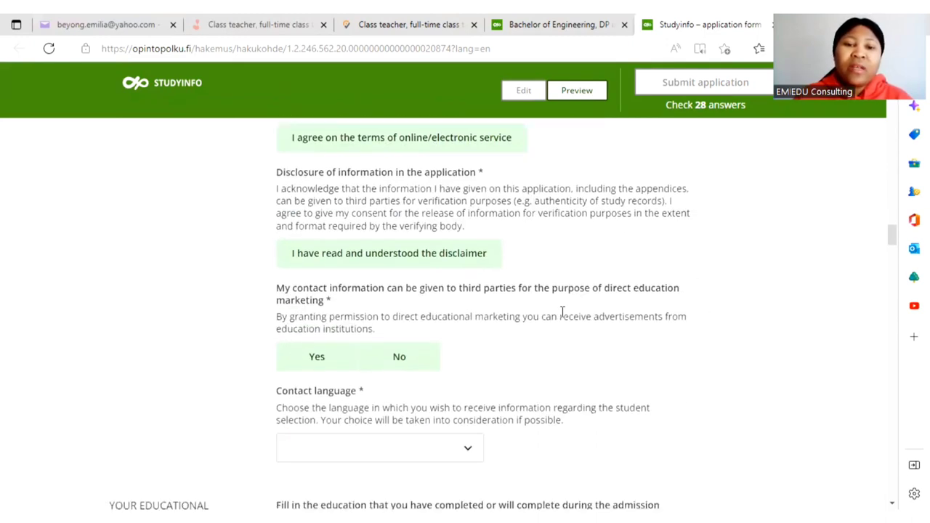
{"action": "scroll", "coordinate": [500, 320], "scroll_direction": "down", "scroll_amount": 2}
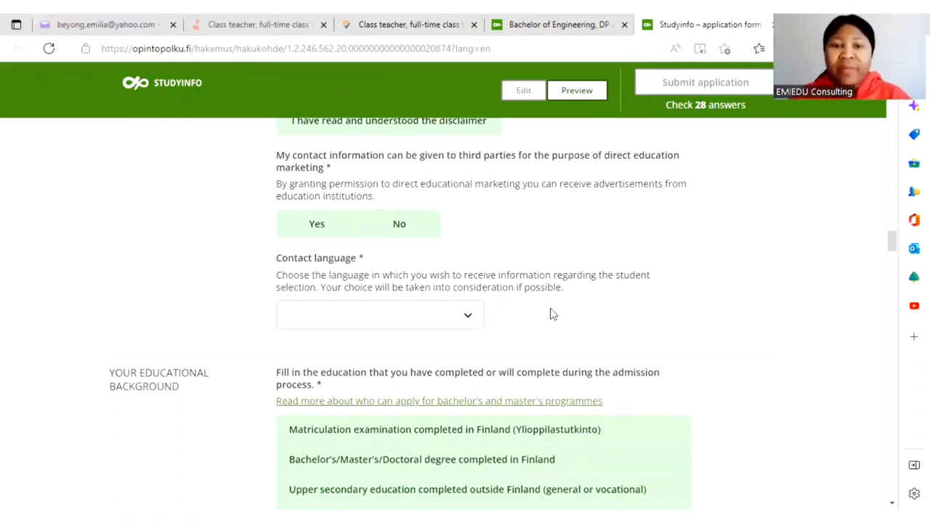
{"action": "left_click", "coordinate": [470, 318]}
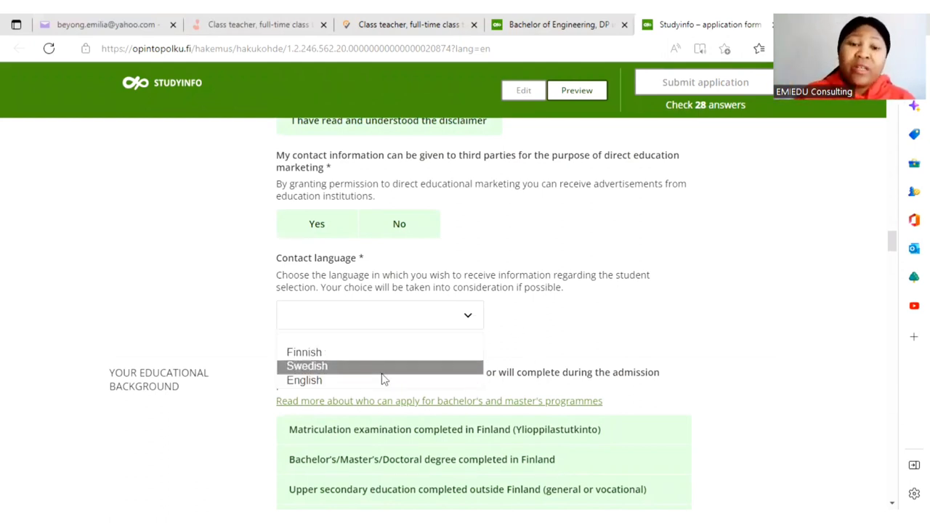
{"action": "left_click", "coordinate": [352, 381]}
Step: Review the completed education options in the educational background section and choose Upper secondary education completed outside Finland (general or vocational)
{"action": "scroll", "coordinate": [606, 357], "scroll_direction": "down", "scroll_amount": 2}
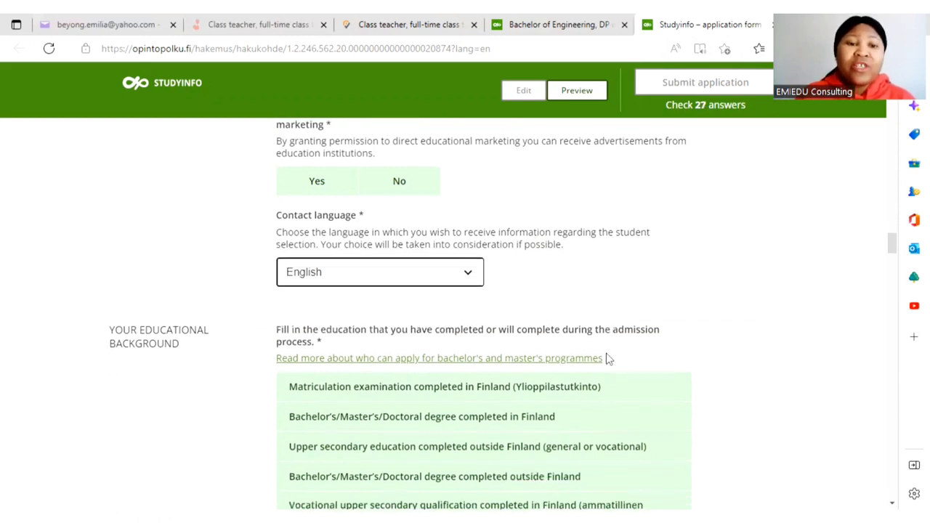
{"action": "scroll", "coordinate": [770, 313], "scroll_direction": "down", "scroll_amount": 1}
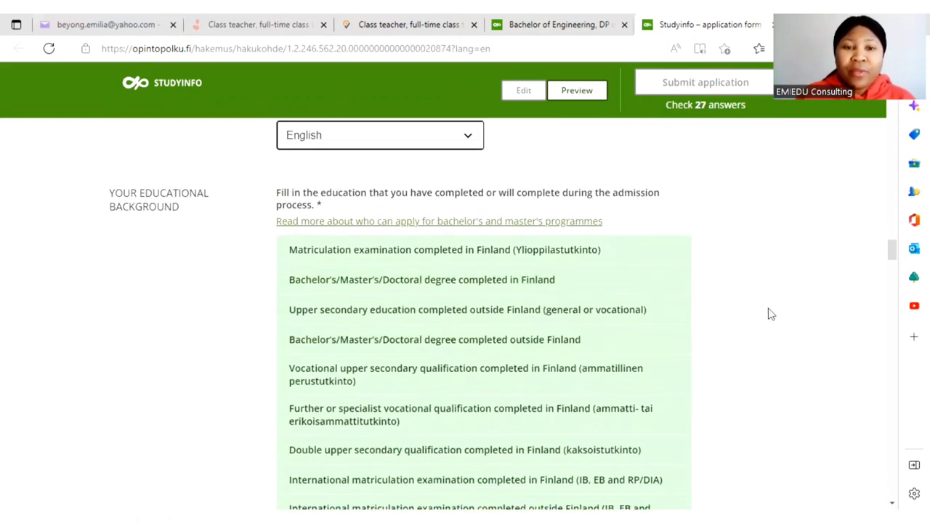
{"action": "scroll", "coordinate": [770, 313], "scroll_direction": "down", "scroll_amount": 2}
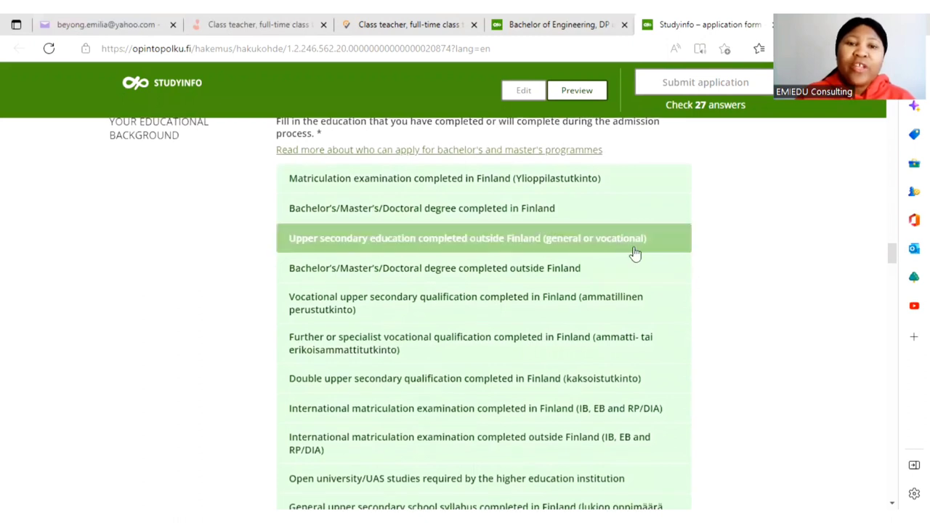
{"action": "scroll", "coordinate": [775, 279], "scroll_direction": "up", "scroll_amount": 1}
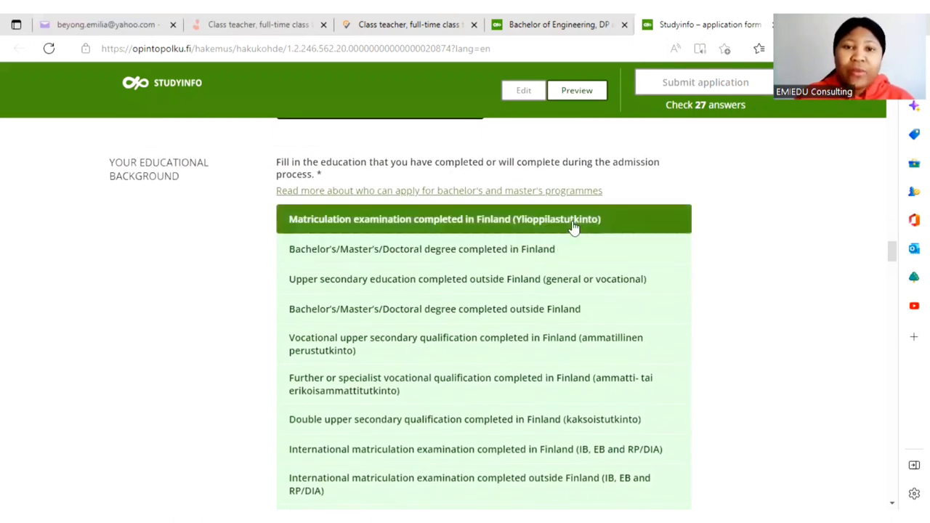
{"action": "scroll", "coordinate": [530, 365], "scroll_direction": "down", "scroll_amount": 1}
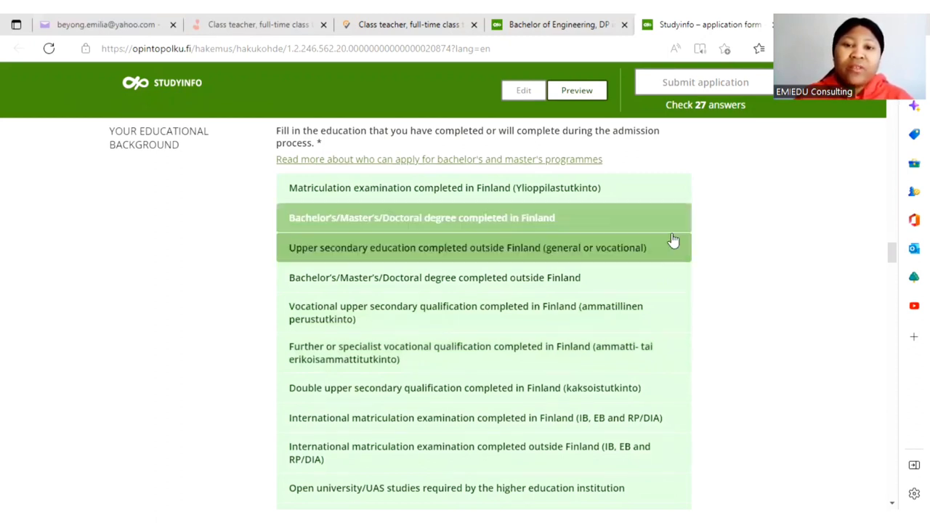
{"action": "scroll", "coordinate": [738, 309], "scroll_direction": "down", "scroll_amount": 1}
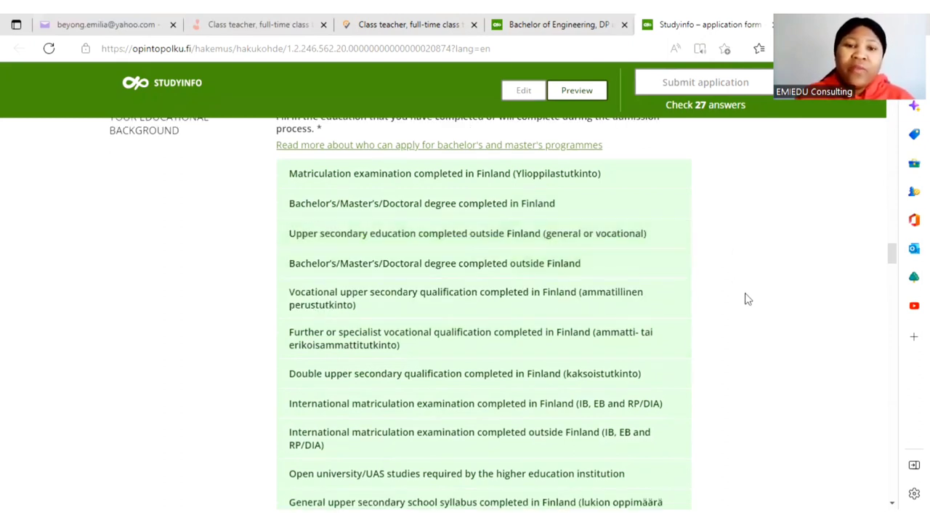
{"action": "scroll", "coordinate": [745, 299], "scroll_direction": "down", "scroll_amount": 5}
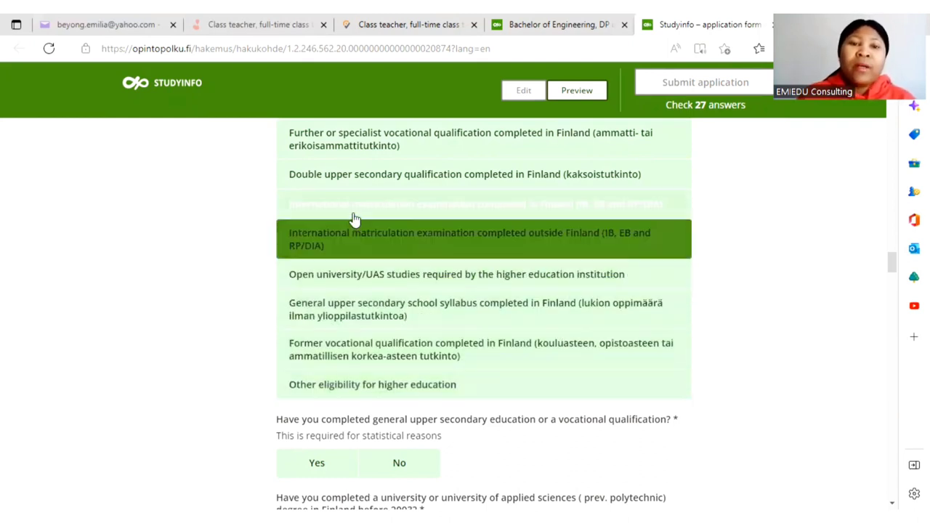
{"action": "scroll", "coordinate": [406, 206], "scroll_direction": "up", "scroll_amount": 1}
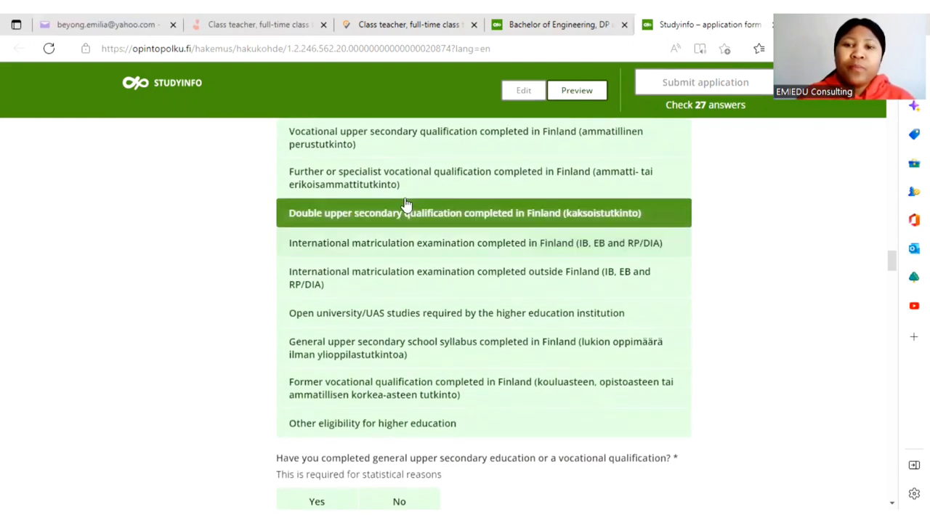
{"action": "scroll", "coordinate": [405, 206], "scroll_direction": "up", "scroll_amount": 2}
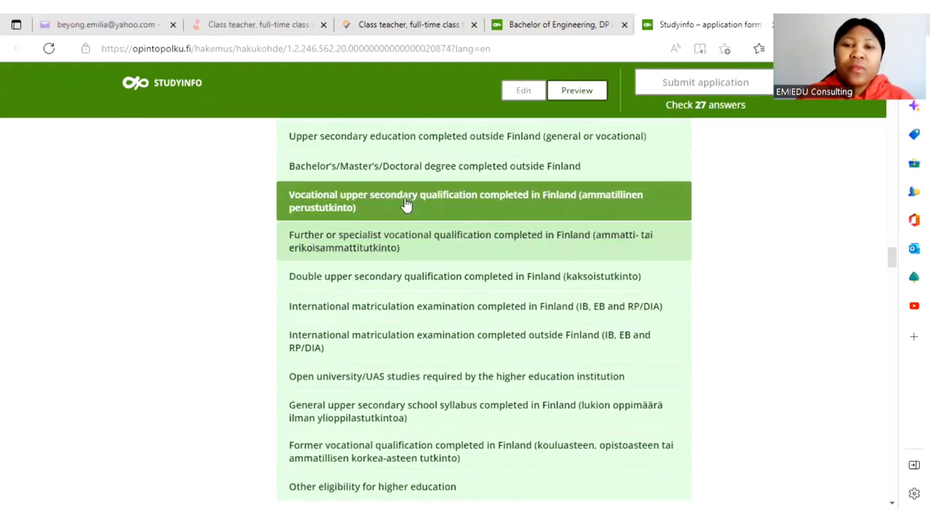
{"action": "scroll", "coordinate": [405, 206], "scroll_direction": "up", "scroll_amount": 1}
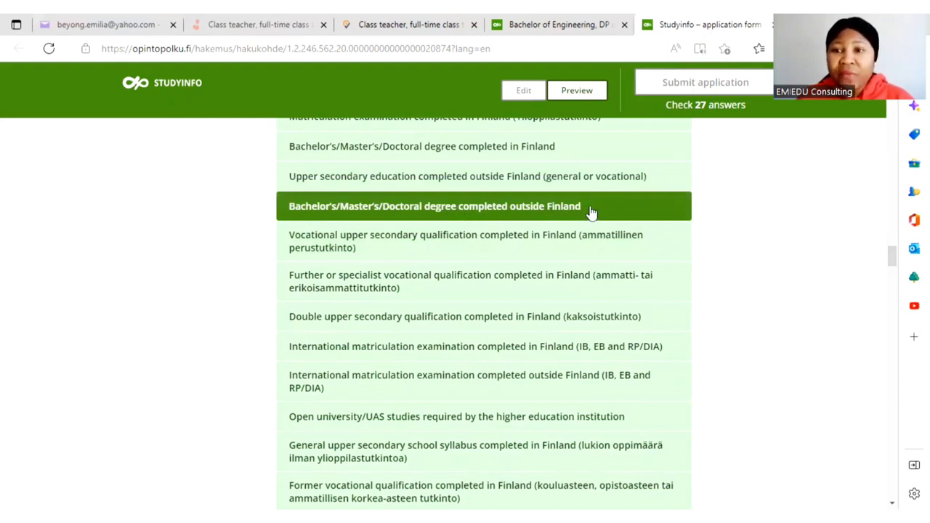
{"action": "left_click", "coordinate": [538, 184]}
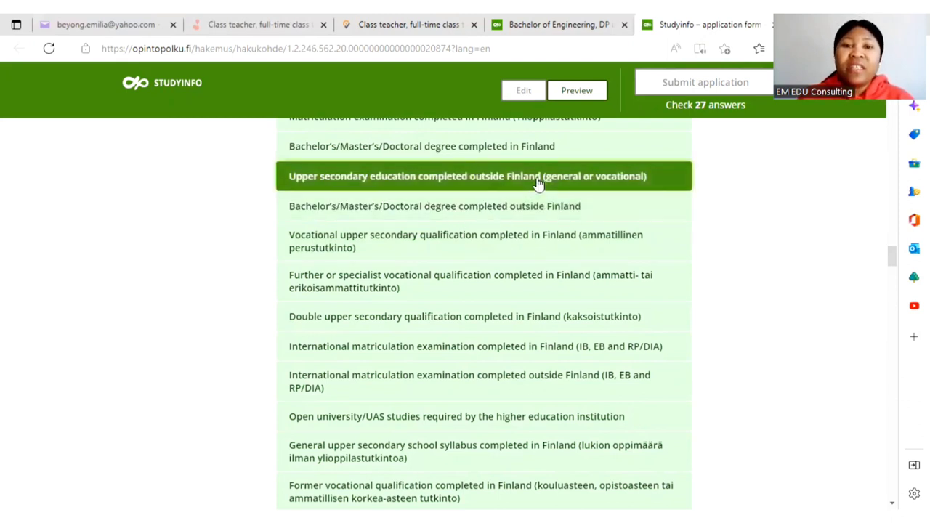